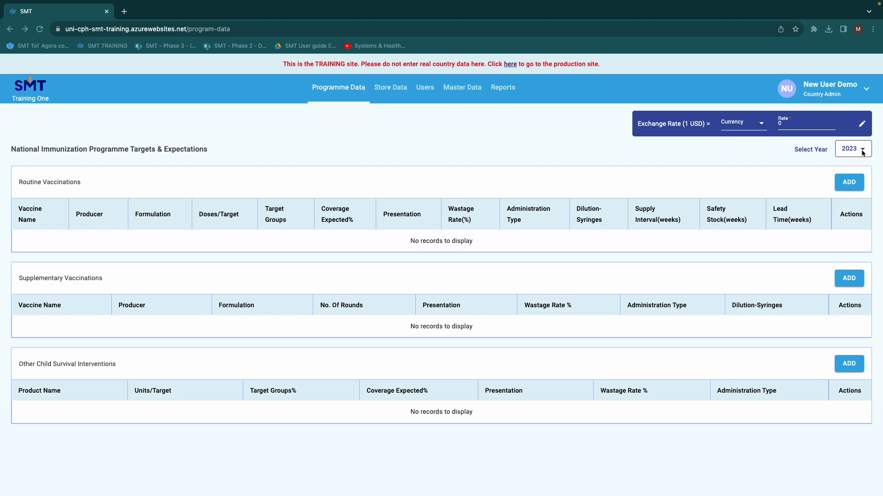
# Switch the national immunization programme targets to the year 2024
pyautogui.click(862, 149)
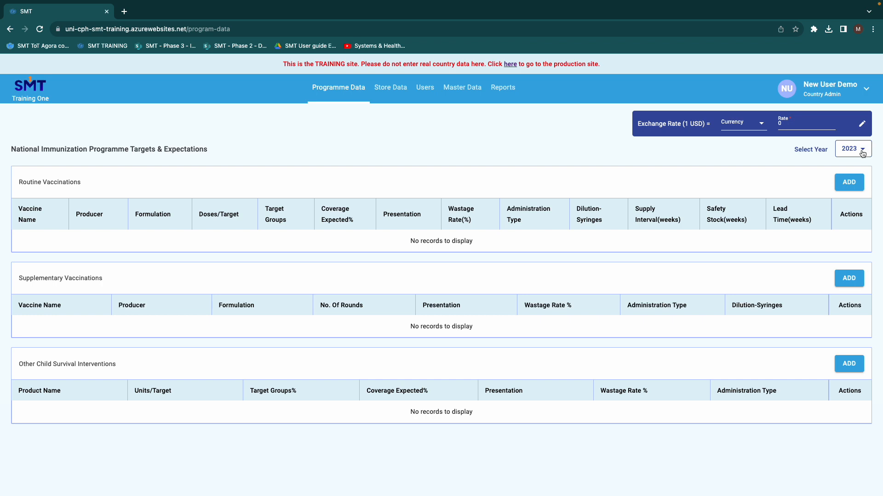
pyautogui.click(861, 152)
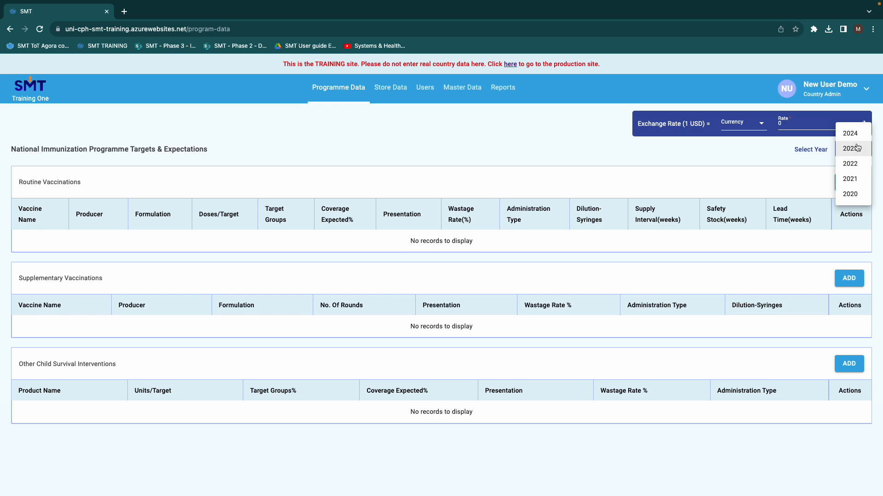
pyautogui.click(858, 133)
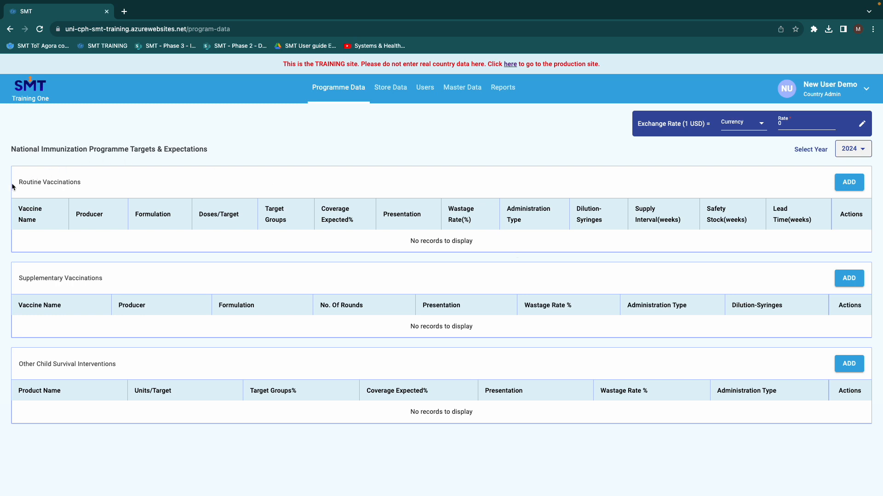
# Start a new routine vaccination for BCG from Japan BCG Laboratory with the formulation "Lyophilised : reconstituted with excipient diluent"
pyautogui.moveTo(19, 182); pyautogui.dragTo(86, 188)
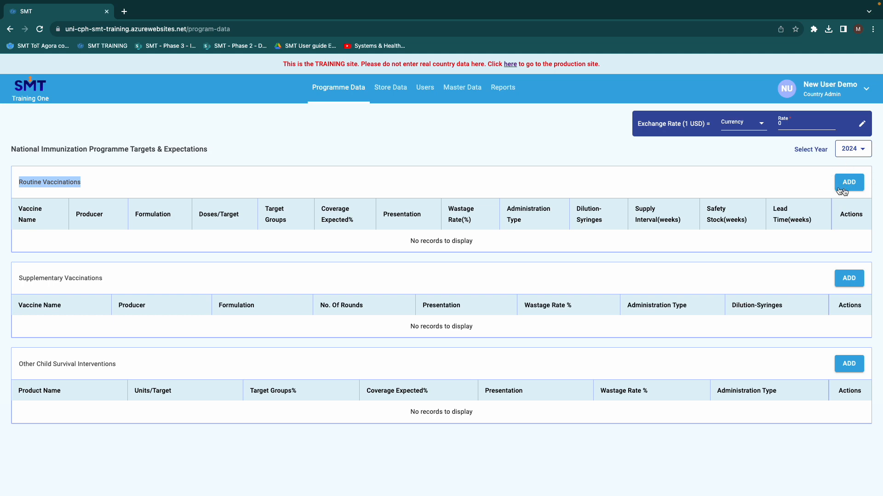
pyautogui.click(853, 184)
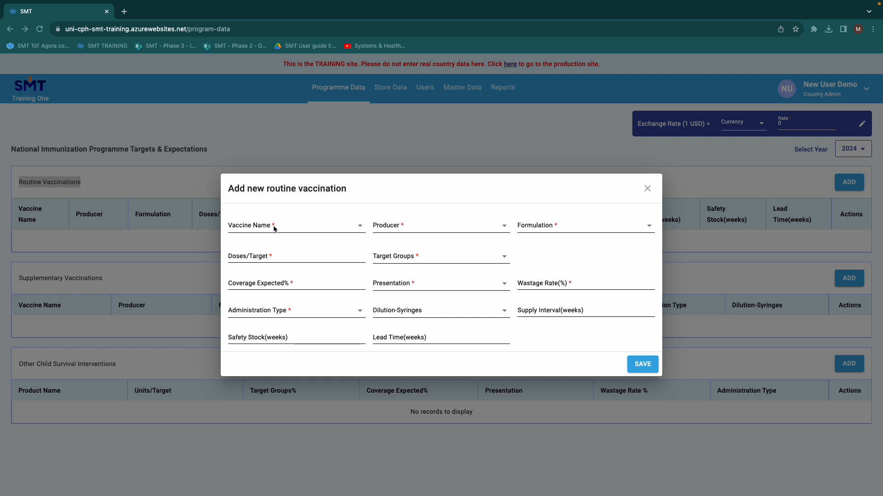
pyautogui.click(337, 229)
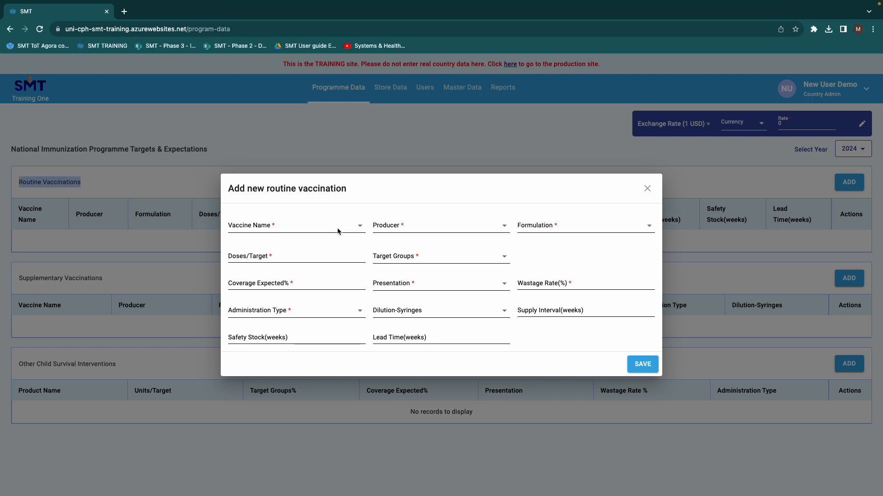
pyautogui.click(280, 232)
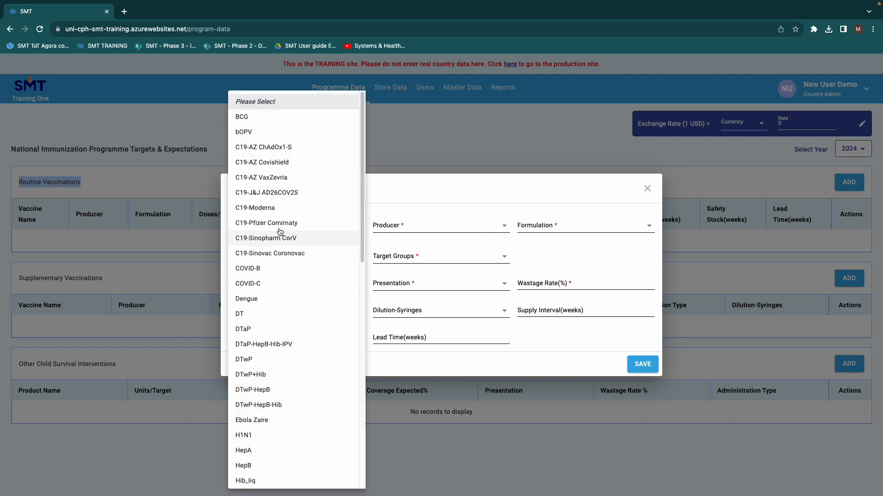
pyautogui.click(279, 118)
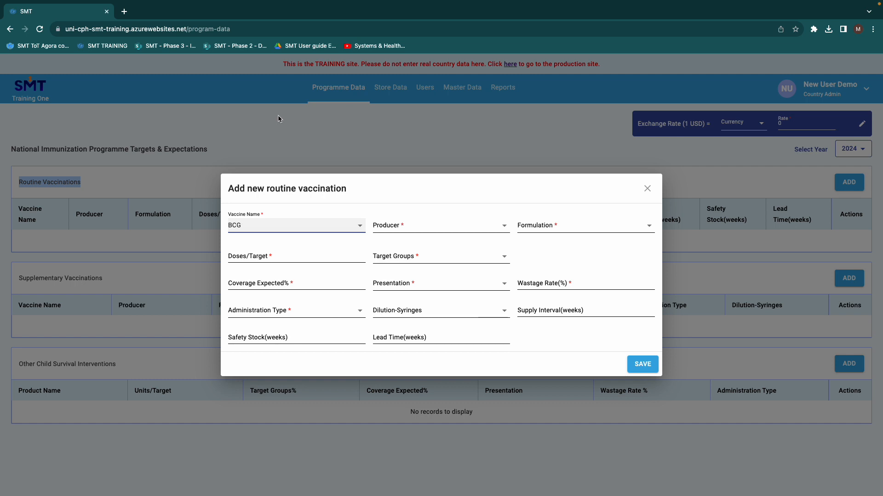
pyautogui.click(414, 227)
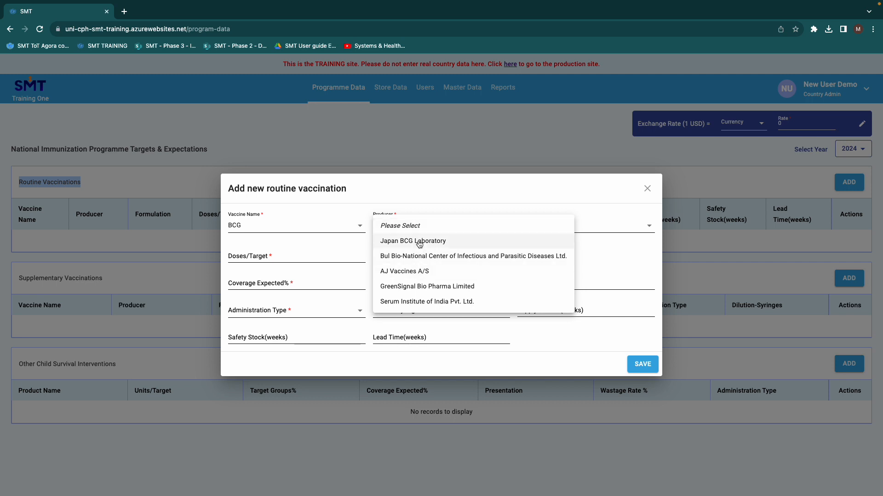
pyautogui.click(417, 240)
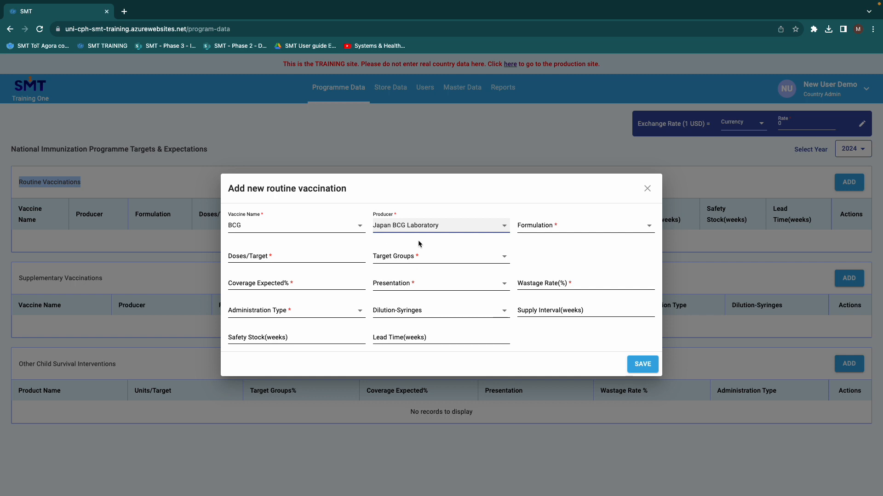
pyautogui.click(560, 229)
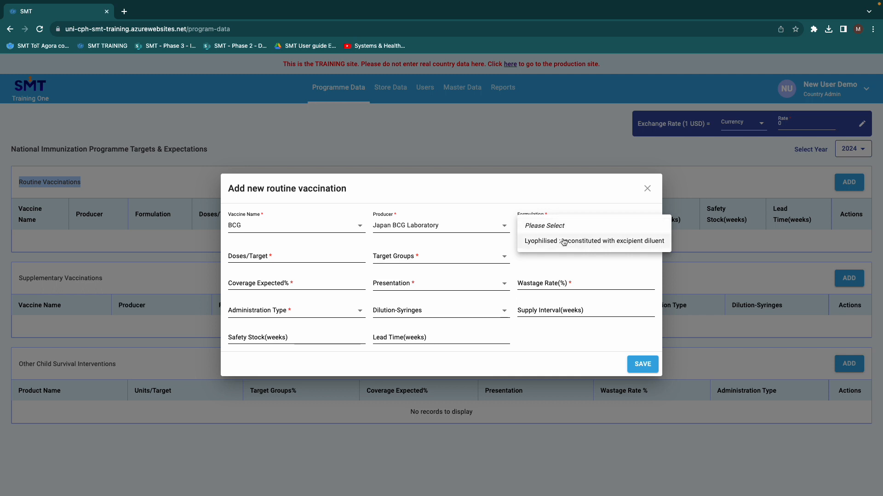
pyautogui.click(563, 242)
# Set the BCG vaccination to 1 dose per target, target group Live Births and 95% expected coverage
pyautogui.click(286, 259)
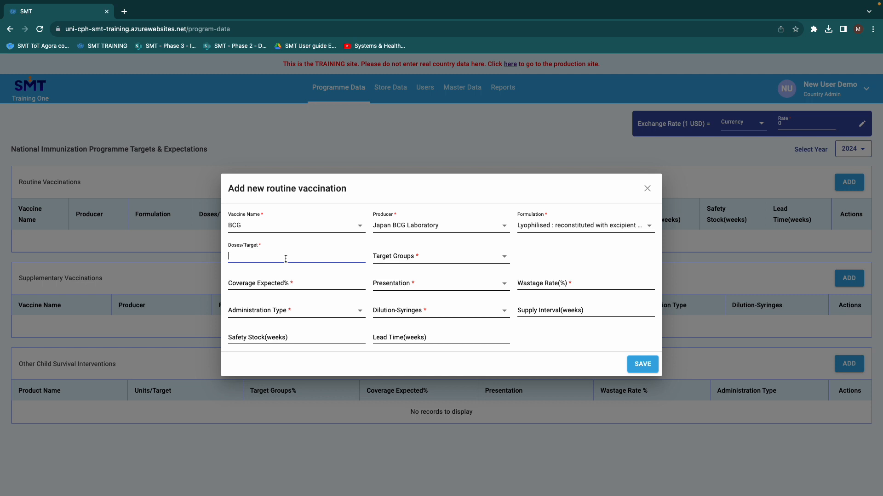
pyautogui.write('1')
pyautogui.click(420, 260)
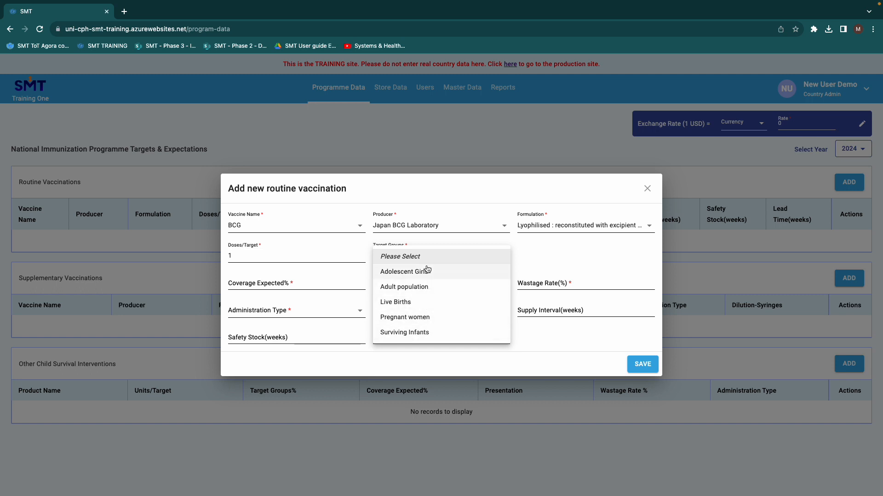
pyautogui.click(410, 304)
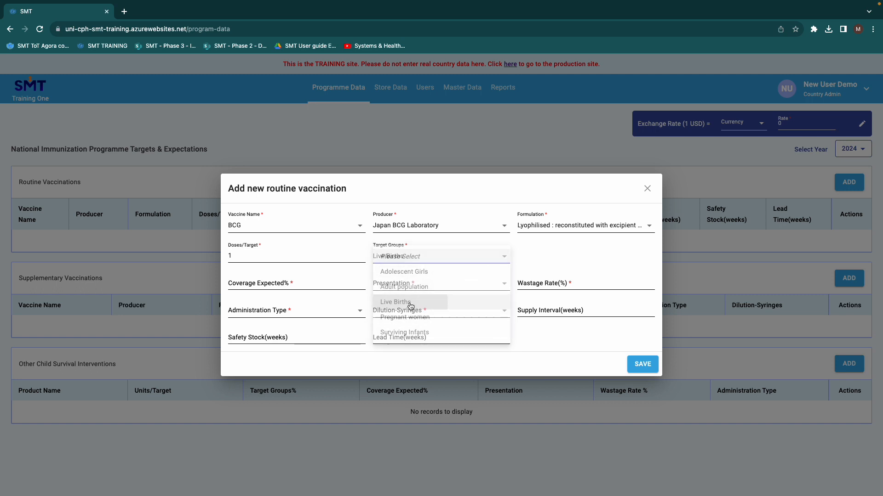
pyautogui.click(318, 284)
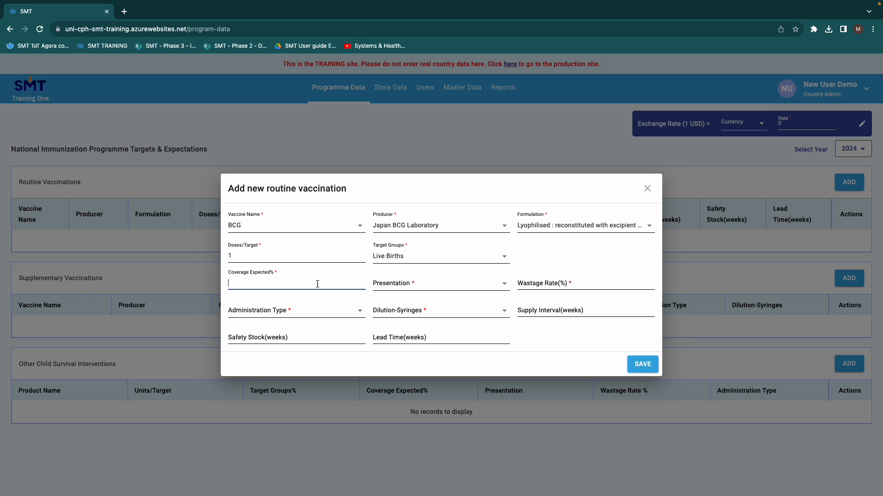
pyautogui.write('95')
# Set the BCG vaccination's presentation to 20 and its wastage rate to 15%
pyautogui.click(425, 285)
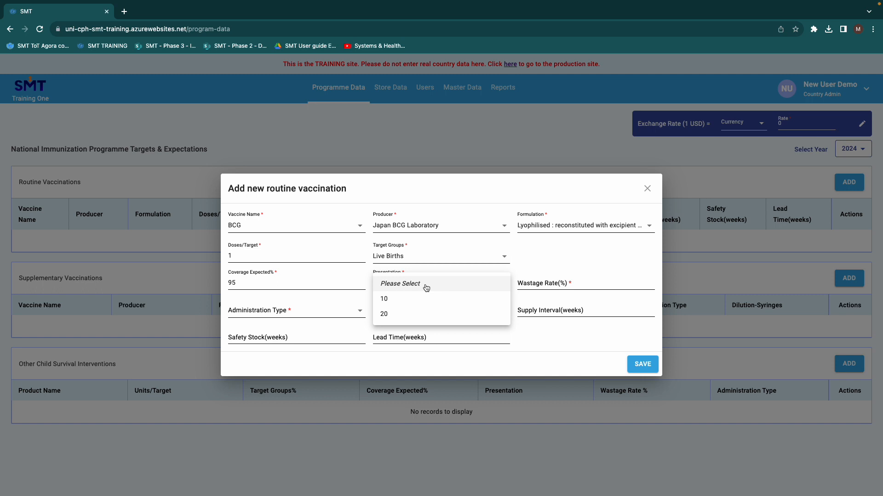
pyautogui.click(384, 314)
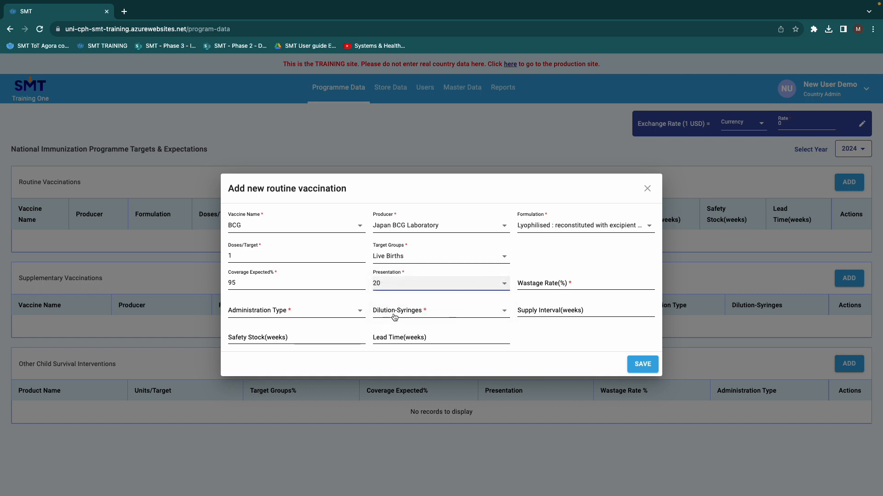
pyautogui.click(531, 282)
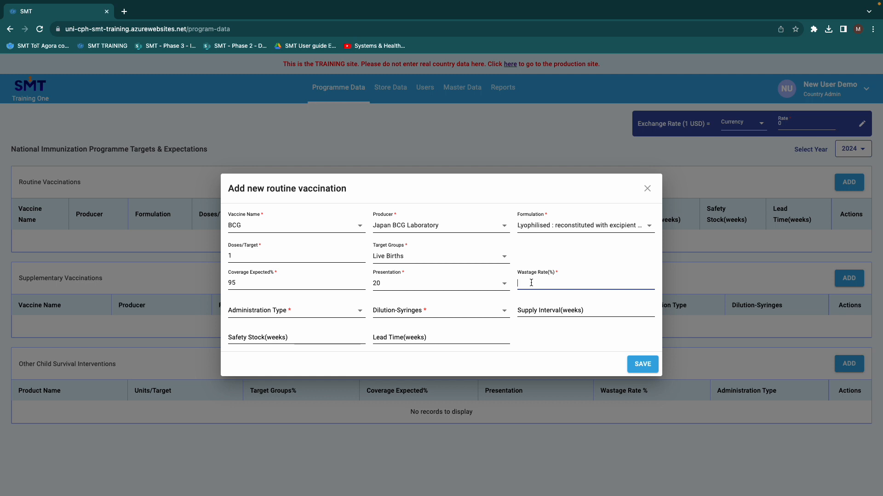
pyautogui.write('15')
# Choose ADS_0.05ml as administration type and RUPF_Sdilution_2ml as dilution syringe, and save the BCG routine vaccination
pyautogui.click(284, 315)
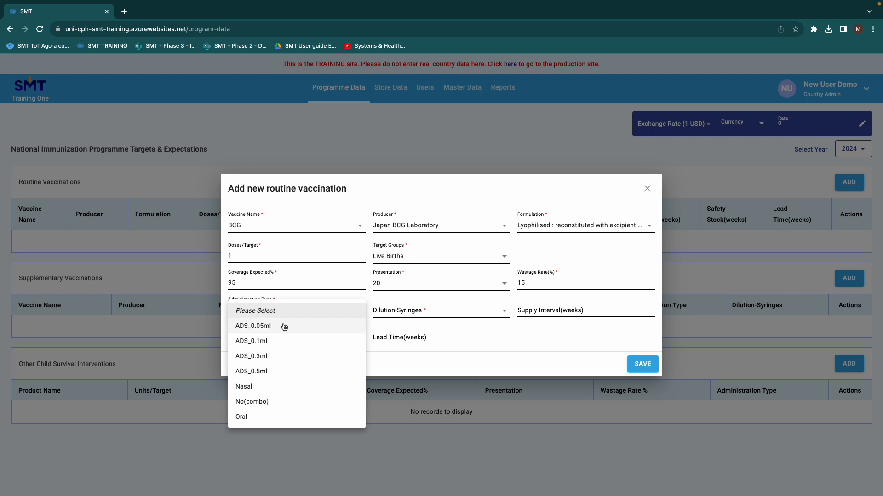
pyautogui.click(284, 326)
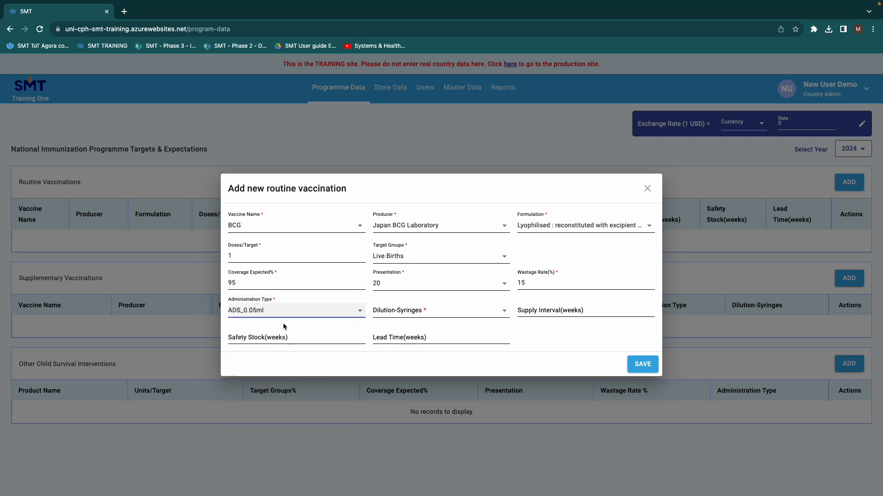
pyautogui.click(447, 316)
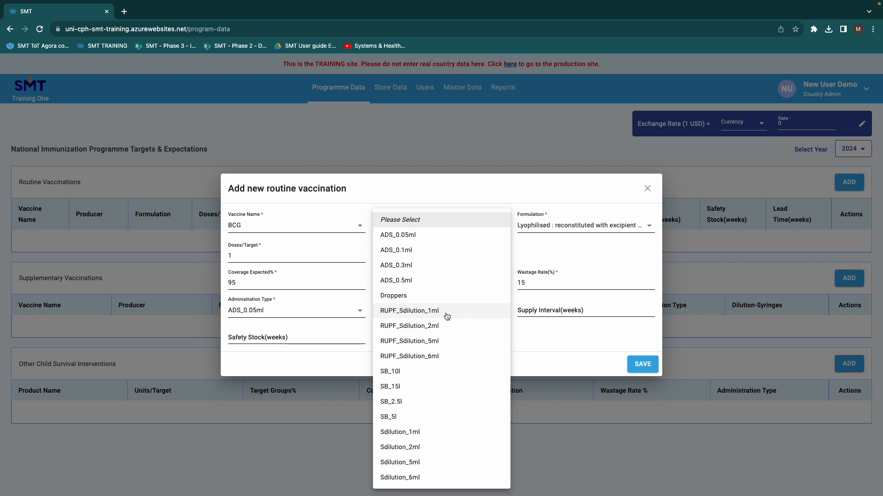
pyautogui.click(425, 326)
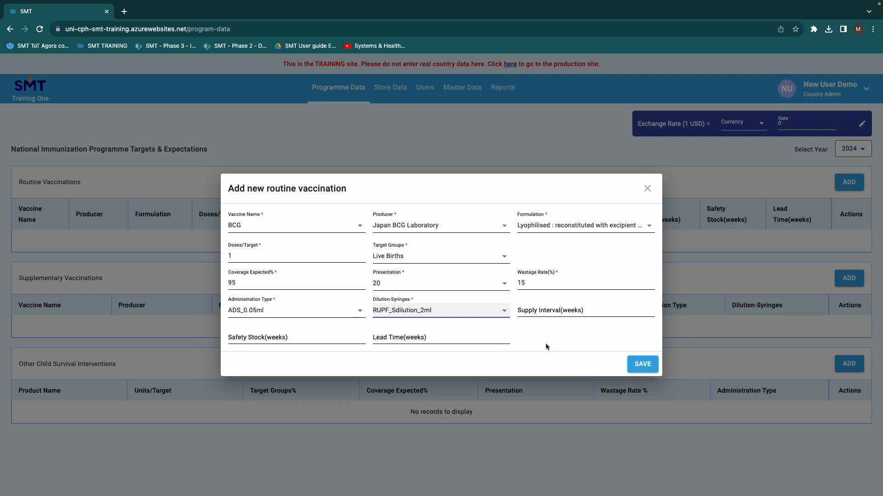
pyautogui.click(643, 364)
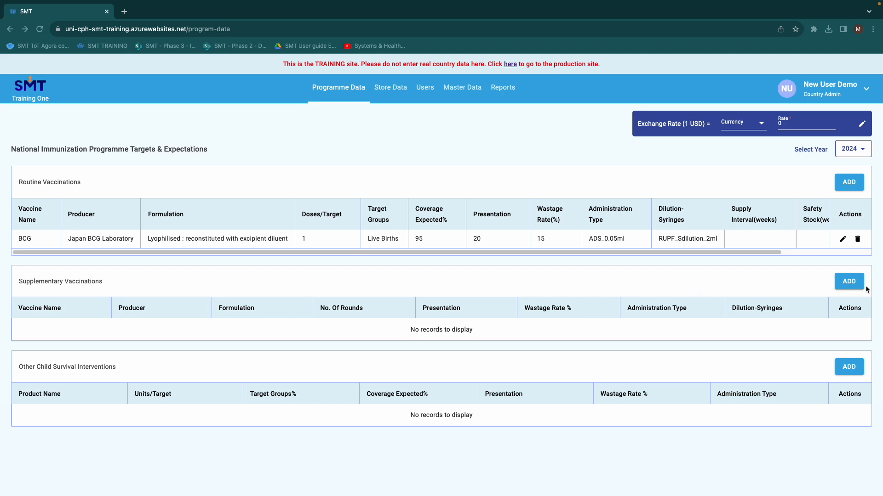
# Start a new supplementary vaccination for bOPV from Sanofi Pasteur SA with the formulation "Liquid: ready to use"
pyautogui.click(850, 284)
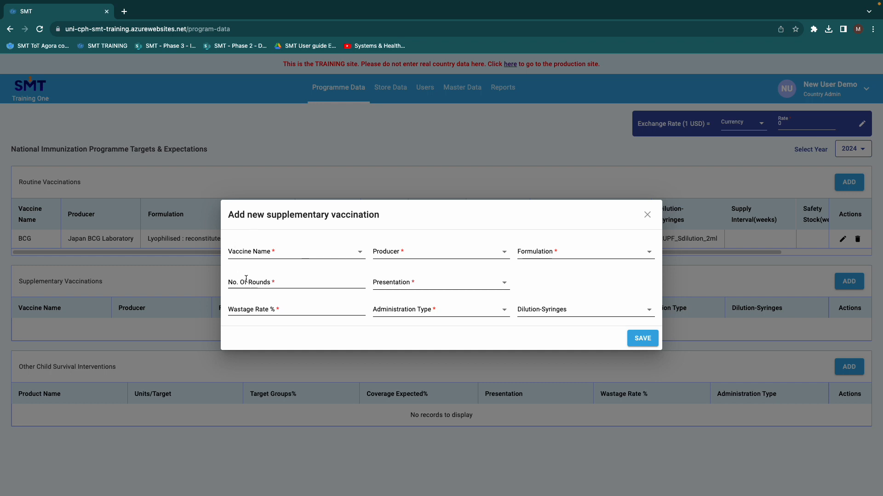
pyautogui.click(267, 258)
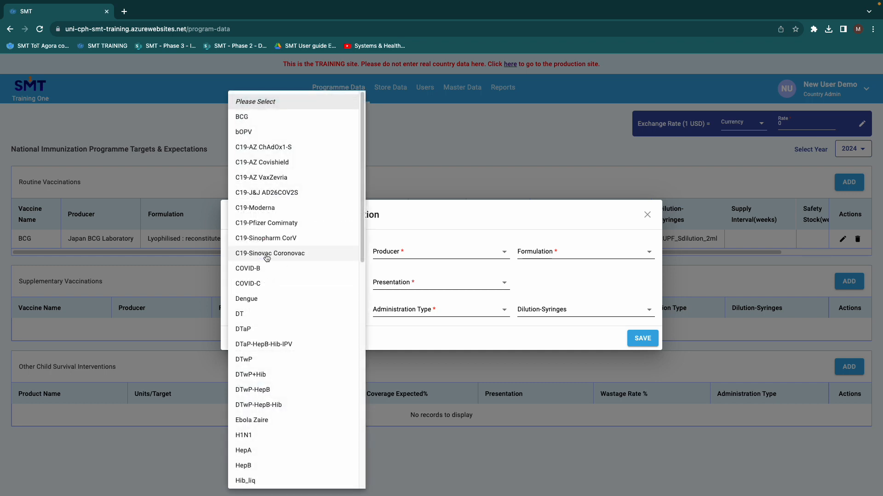
pyautogui.click(268, 132)
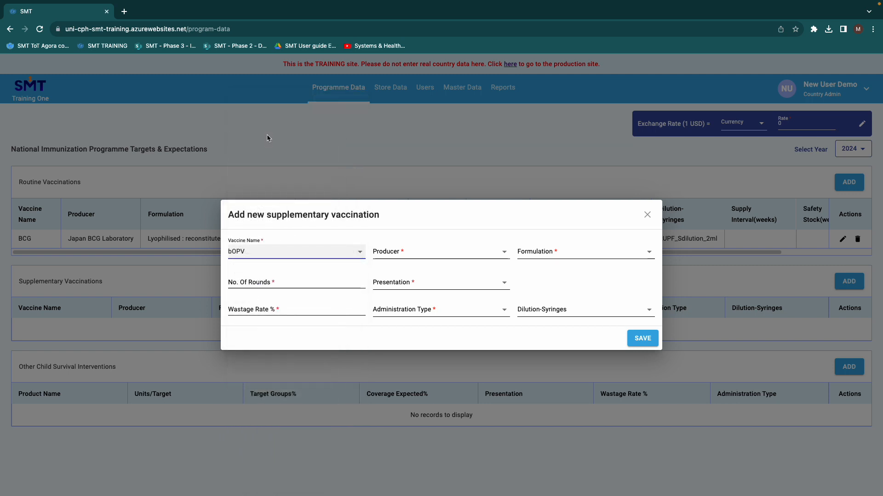
pyautogui.click(398, 255)
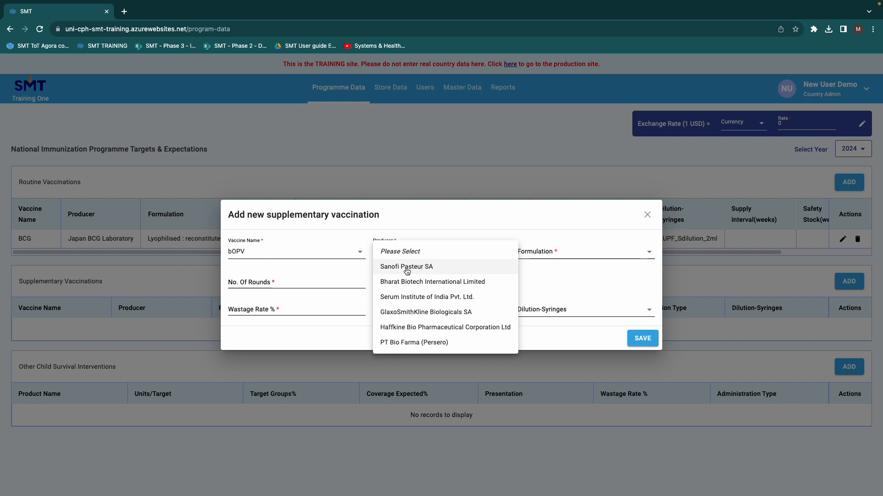
pyautogui.click(407, 269)
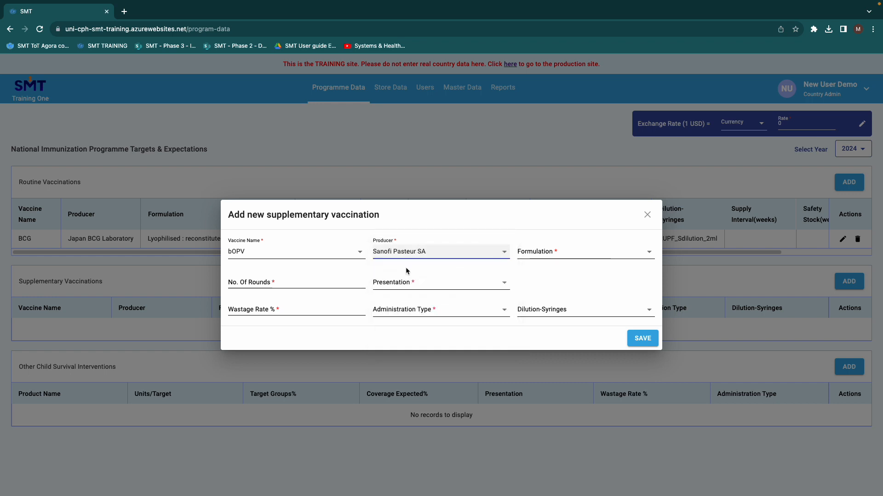
pyautogui.click(559, 255)
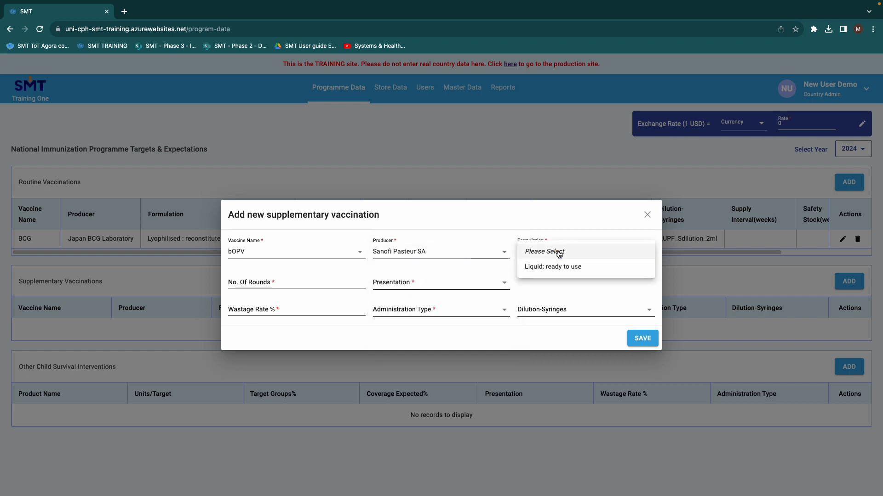
pyautogui.click(559, 267)
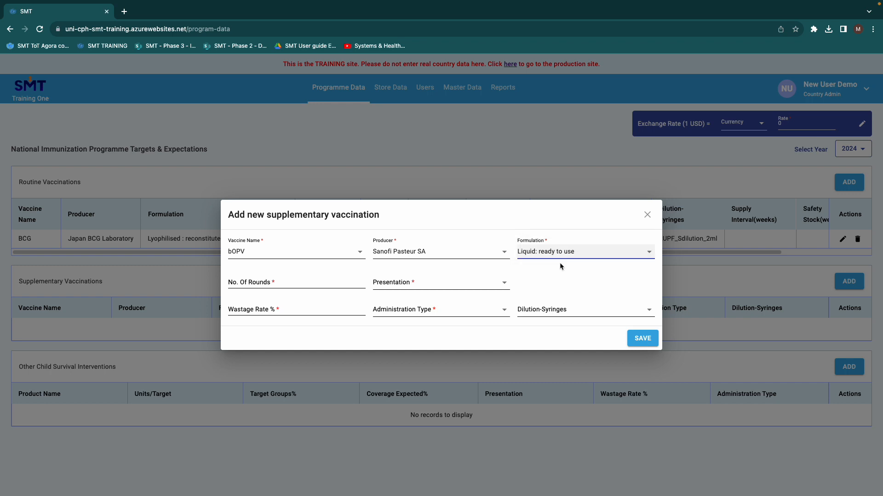
# Set the bOPV supplementary vaccination to 2 rounds, presentation 20 and a 10% wastage rate
pyautogui.click(274, 281)
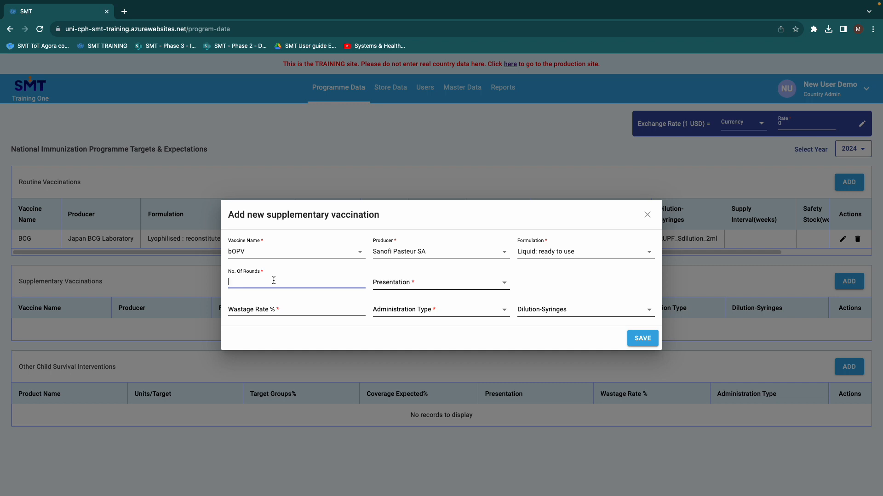
pyautogui.write('2')
pyautogui.click(450, 285)
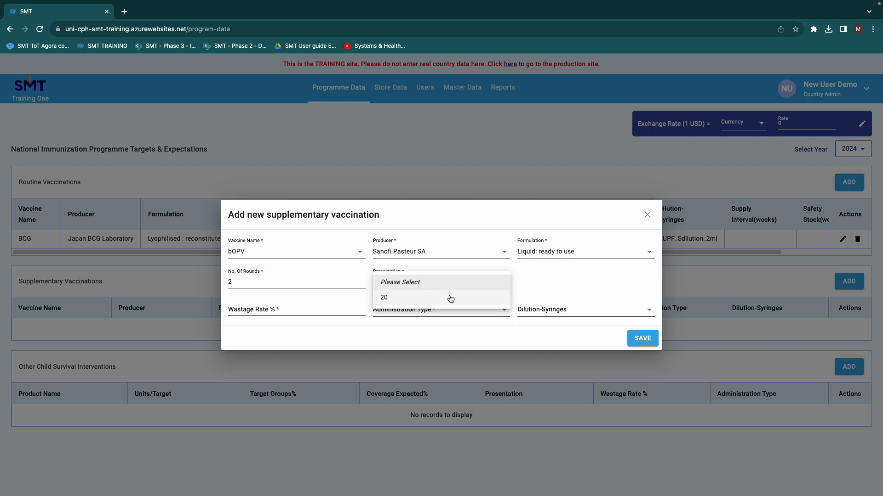
pyautogui.click(451, 299)
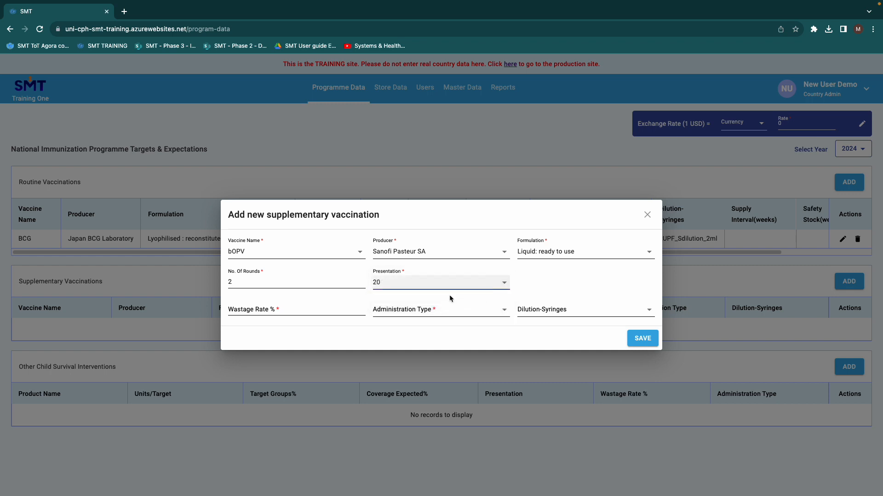
pyautogui.click(283, 309)
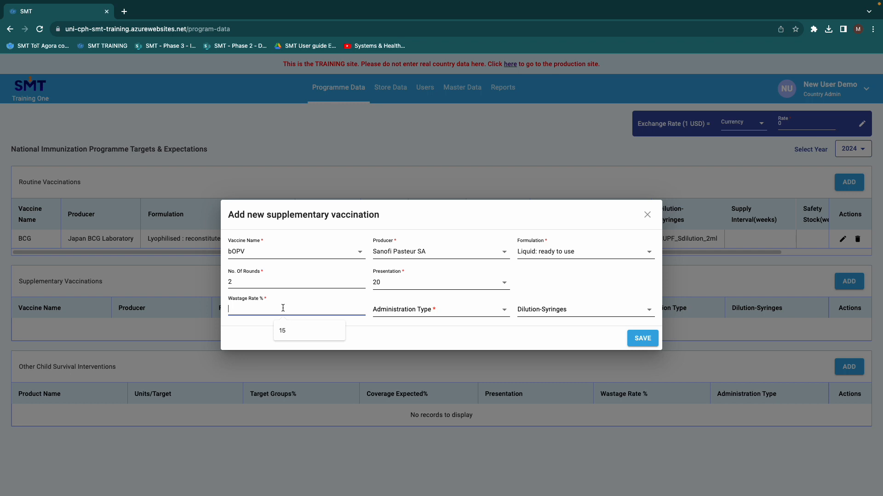
pyautogui.write('10')
# Choose Oral as administration type without a dilution syringe, and save the bOPV supplementary vaccination
pyautogui.click(459, 310)
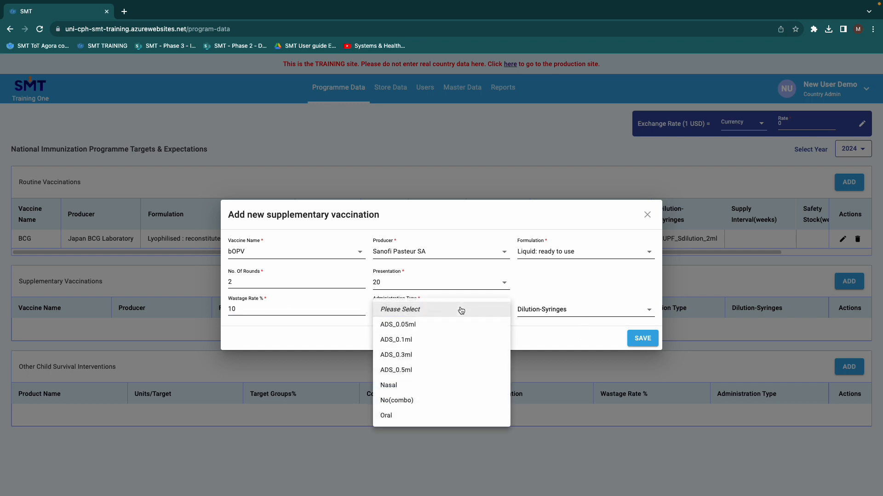
pyautogui.click(422, 416)
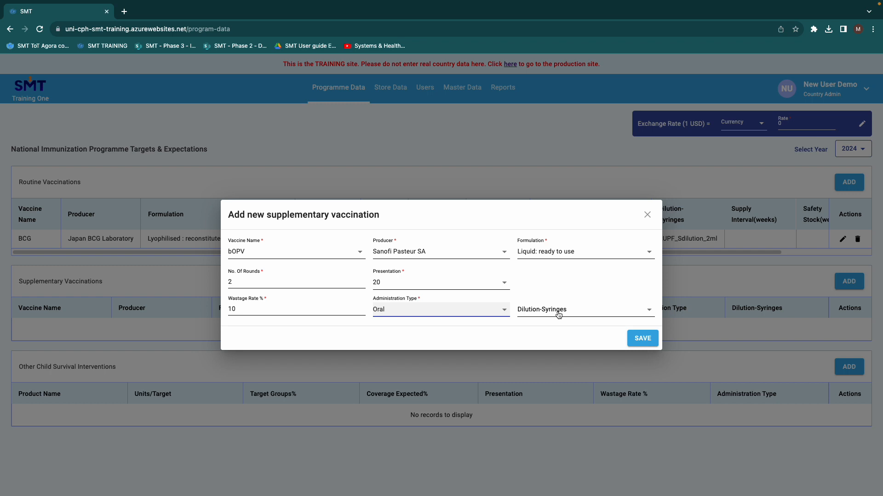
pyautogui.click(642, 339)
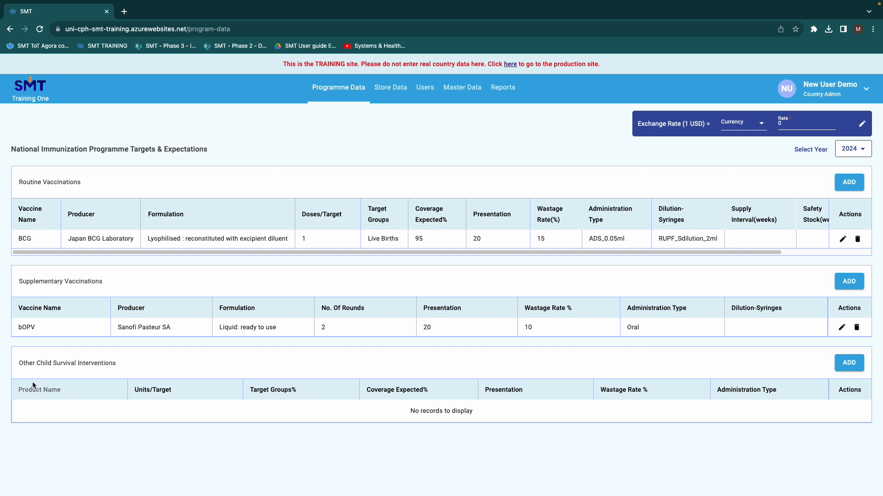
# Start a new other child survival intervention for Vit_A_100000UI with 1 unit per target and target groups of 25%
pyautogui.click(847, 367)
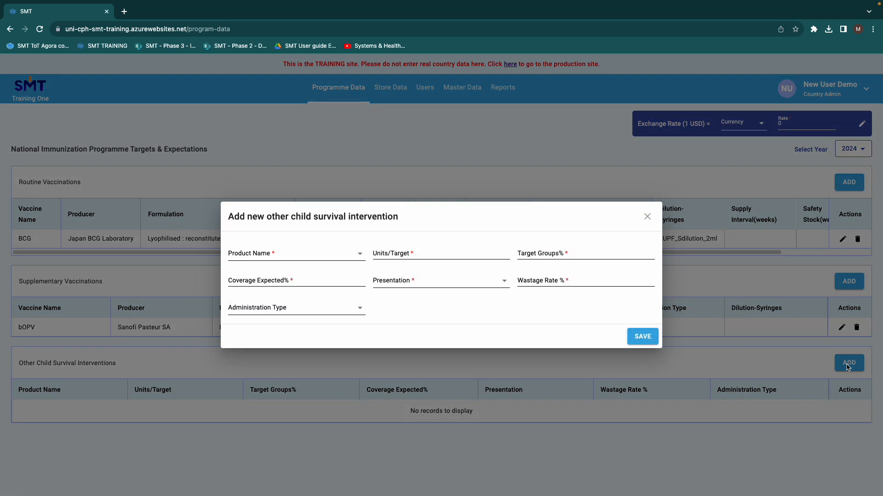
pyautogui.click(340, 258)
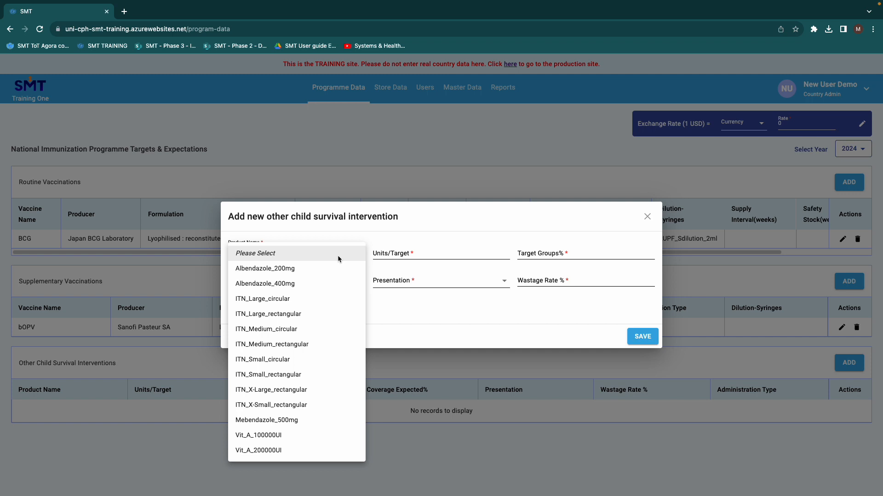
pyautogui.click(295, 436)
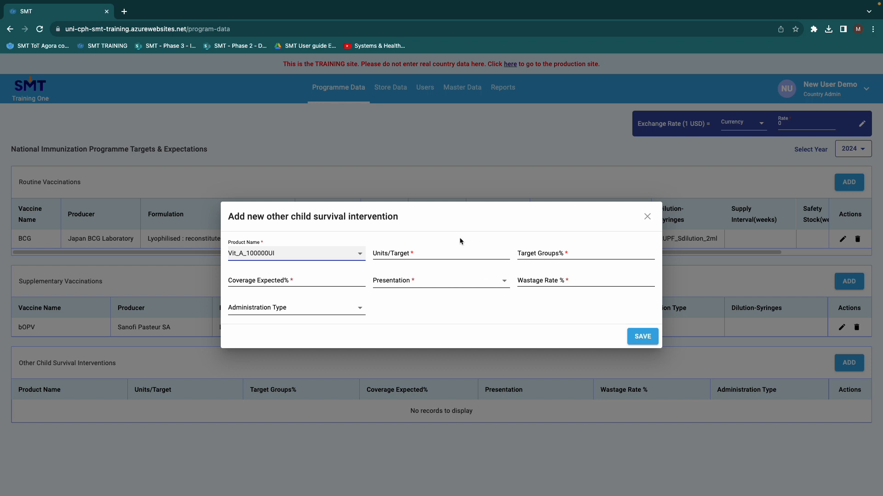
pyautogui.click(411, 252)
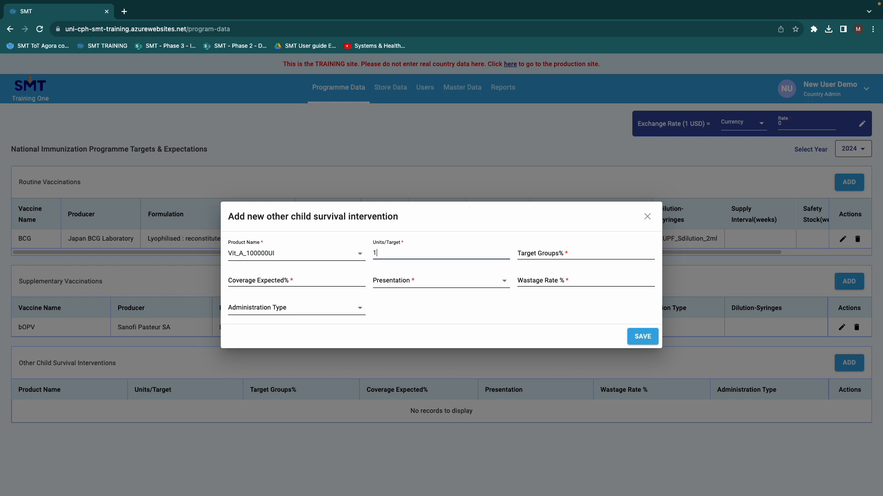
pyautogui.click(535, 255)
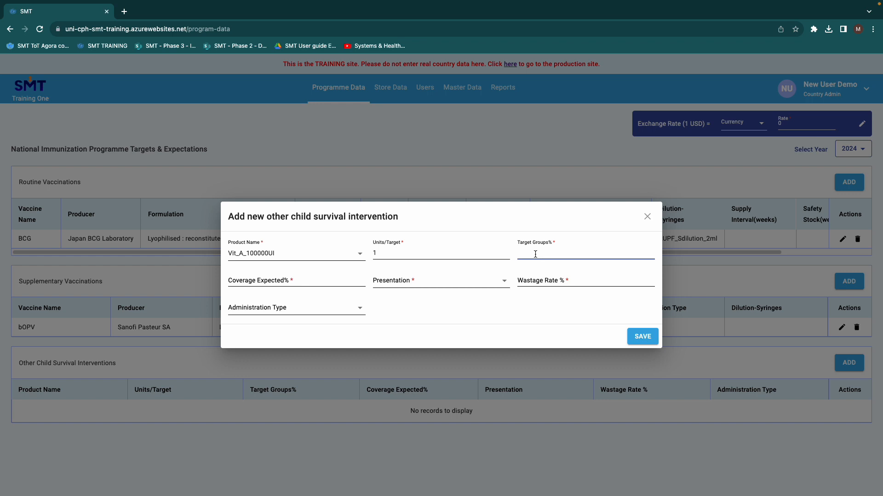
pyautogui.write('25')
# Set the Vit_A_100000UI intervention's expected coverage to 90%, its presentation to 500 and its wastage rate to 2%
pyautogui.click(242, 280)
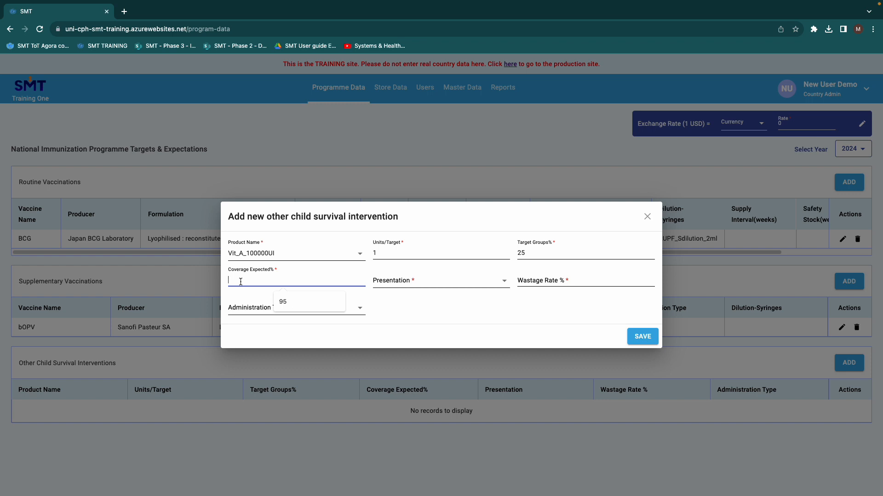
pyautogui.write('90')
pyautogui.click(407, 281)
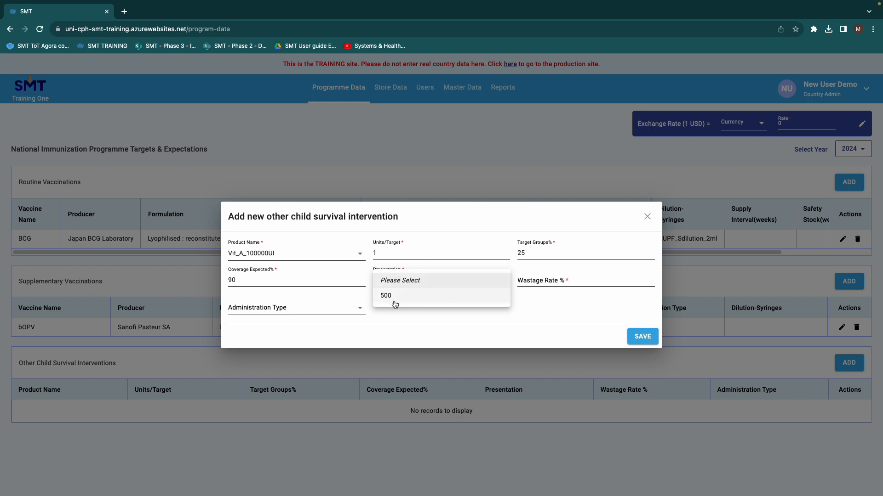
pyautogui.click(413, 296)
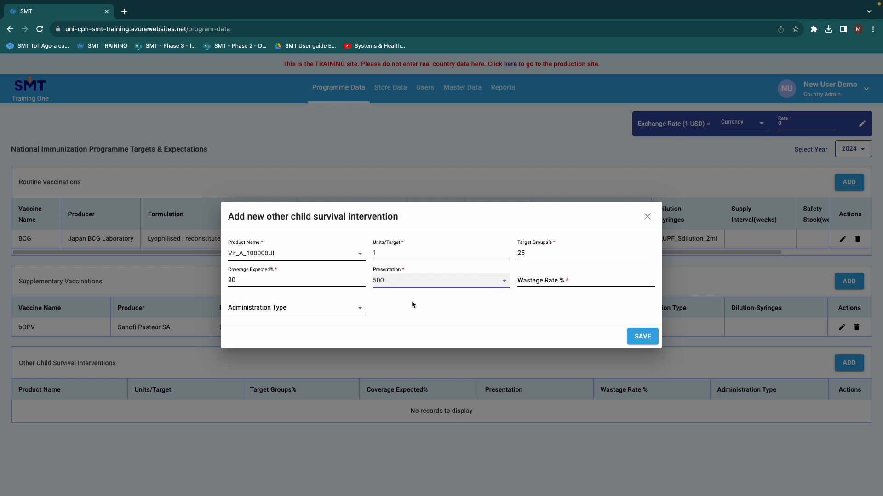
pyautogui.click(544, 281)
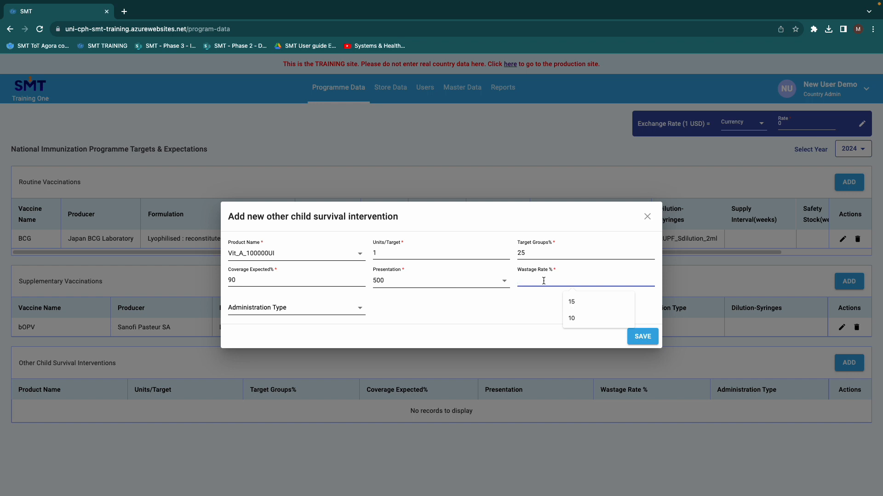
pyautogui.write('2')
# Choose Oral as the administration type and save the Vit_A_100000UI child survival intervention
pyautogui.click(307, 312)
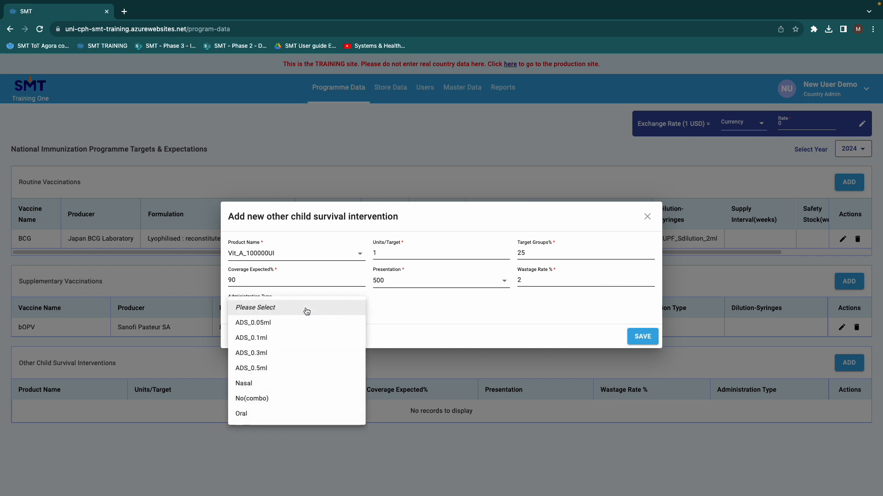
pyautogui.click(280, 419)
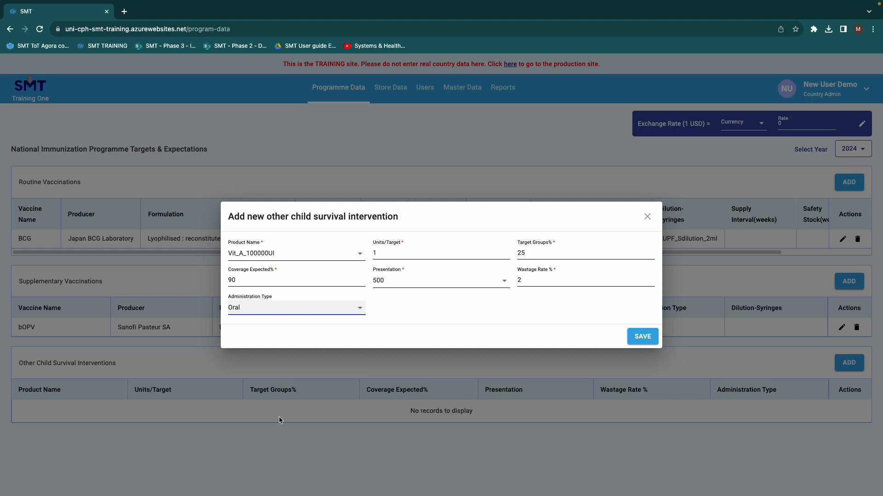
pyautogui.click(642, 340)
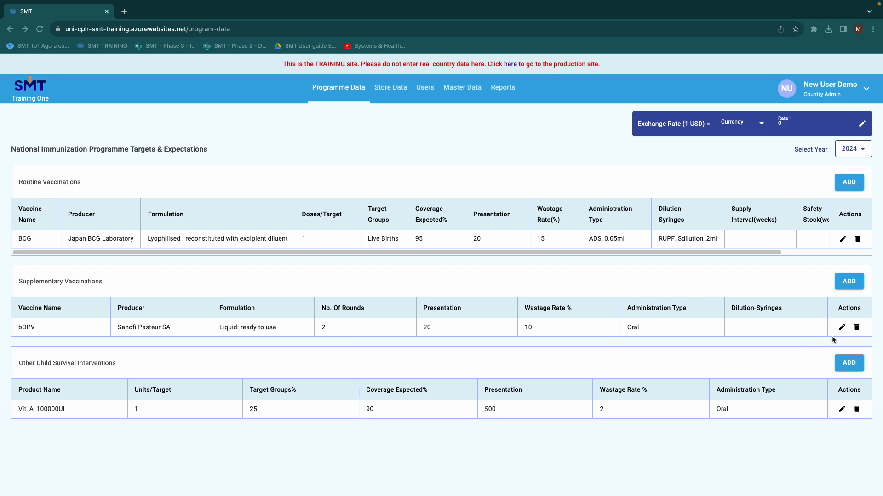
# Edit the bOPV supplementary vaccination, setting its number of rounds to 4, and update the record
pyautogui.click(841, 328)
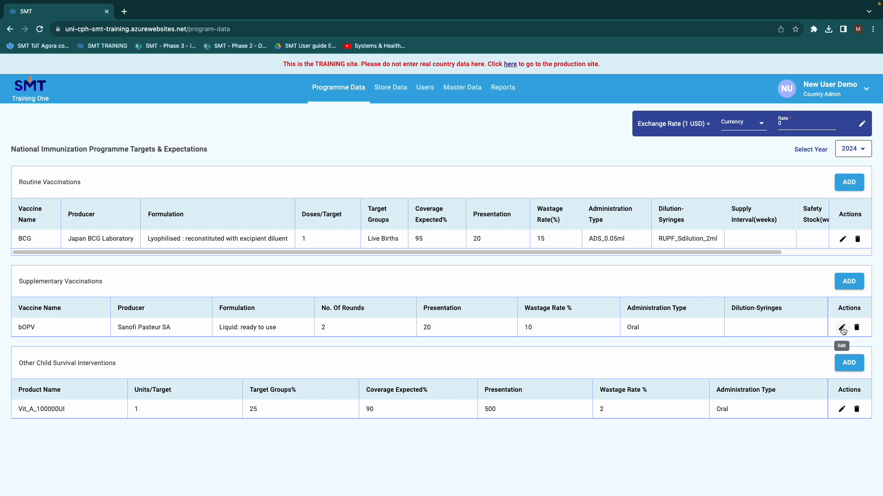
pyautogui.click(842, 328)
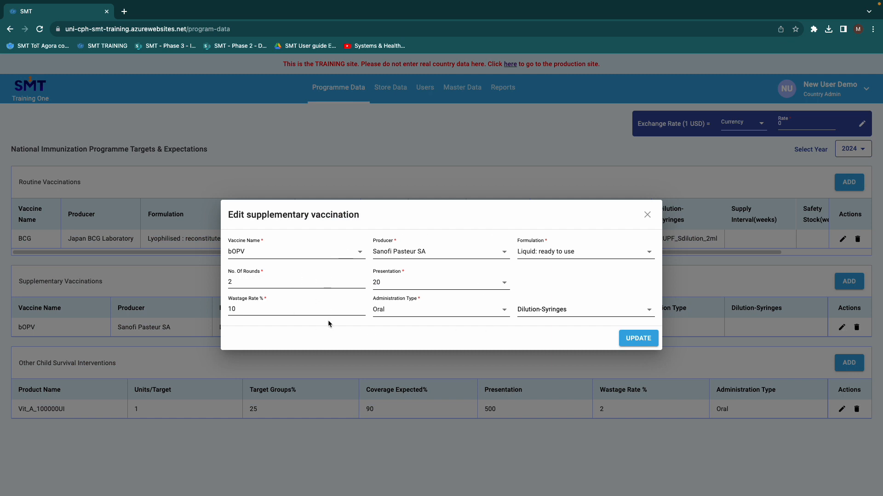
pyautogui.click(230, 282)
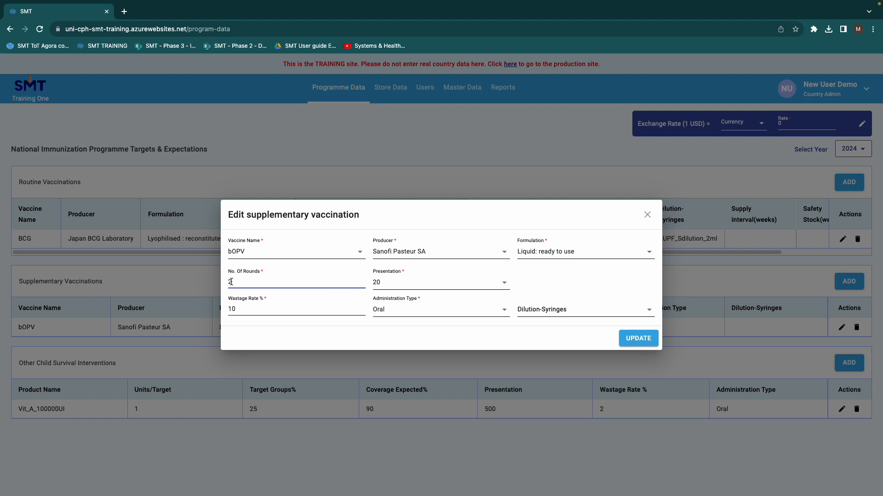
pyautogui.press('BackSpace')
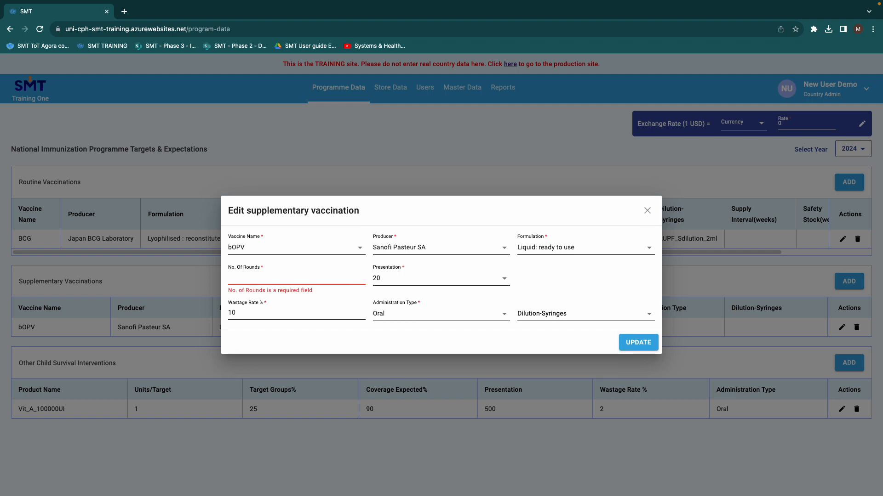
pyautogui.write('4')
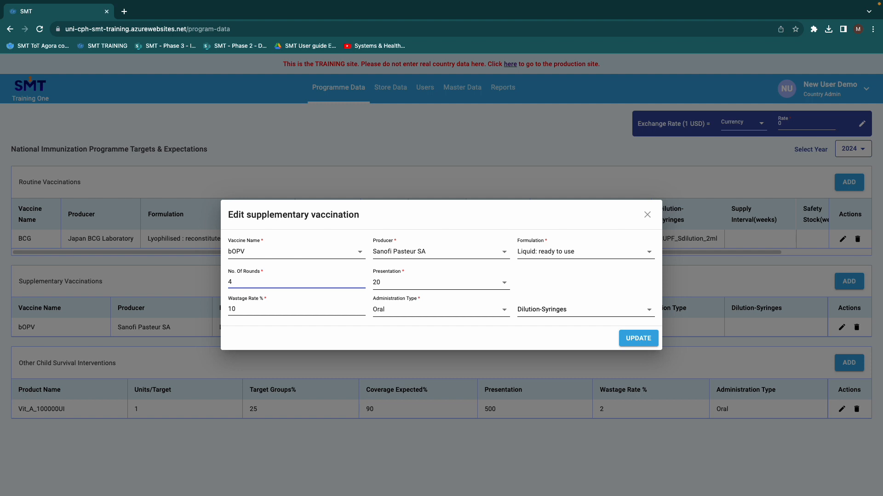
pyautogui.click(635, 341)
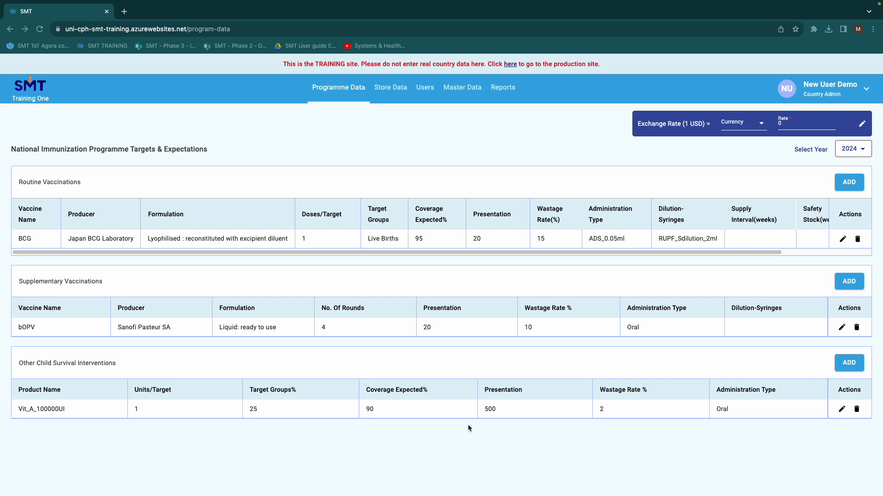
# Delete the Vit_A_100000UI record from the other child survival interventions
pyautogui.click(857, 411)
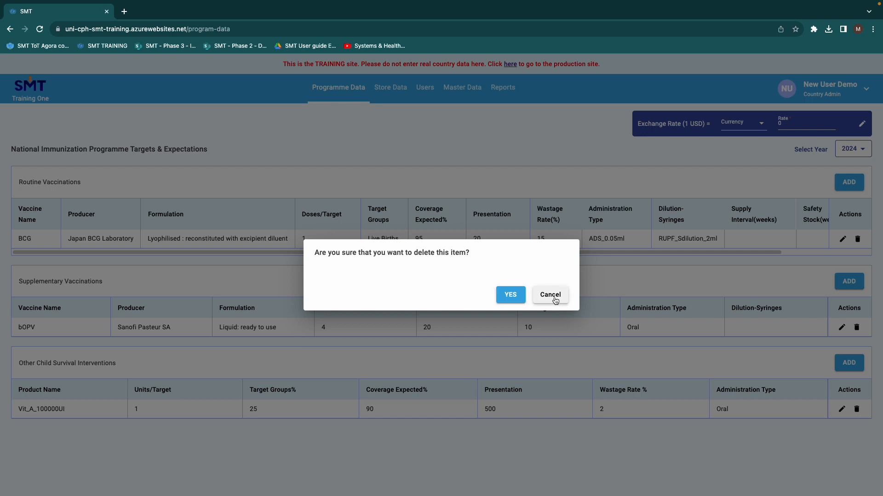
pyautogui.click(515, 297)
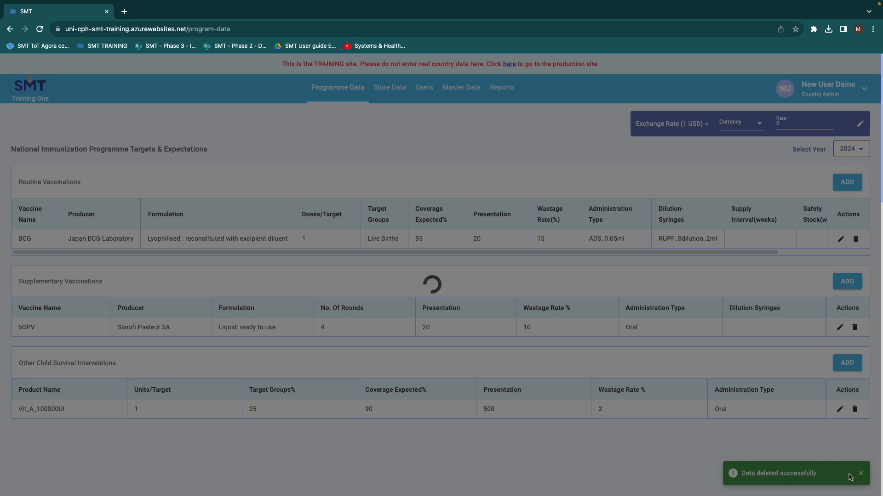